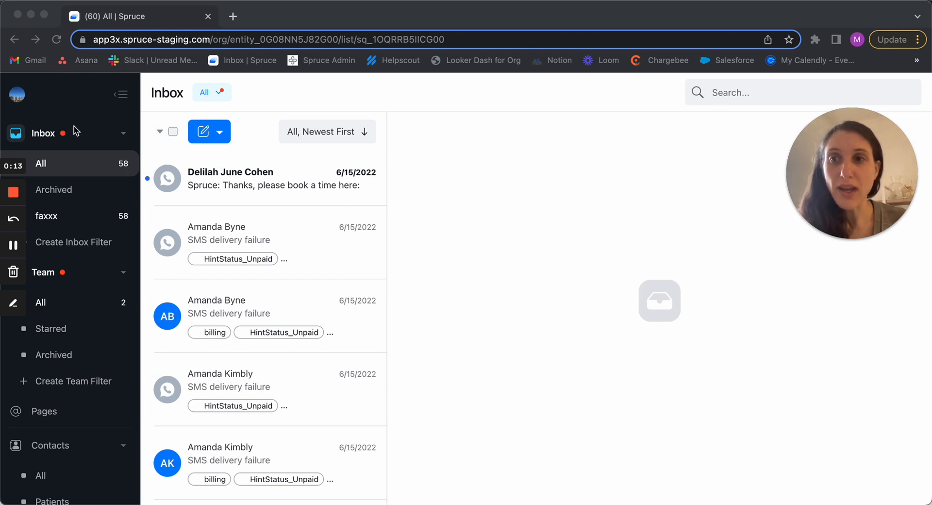
Step: Start a new inbox filter named Test and add a tag filter rule to it
click(76, 247)
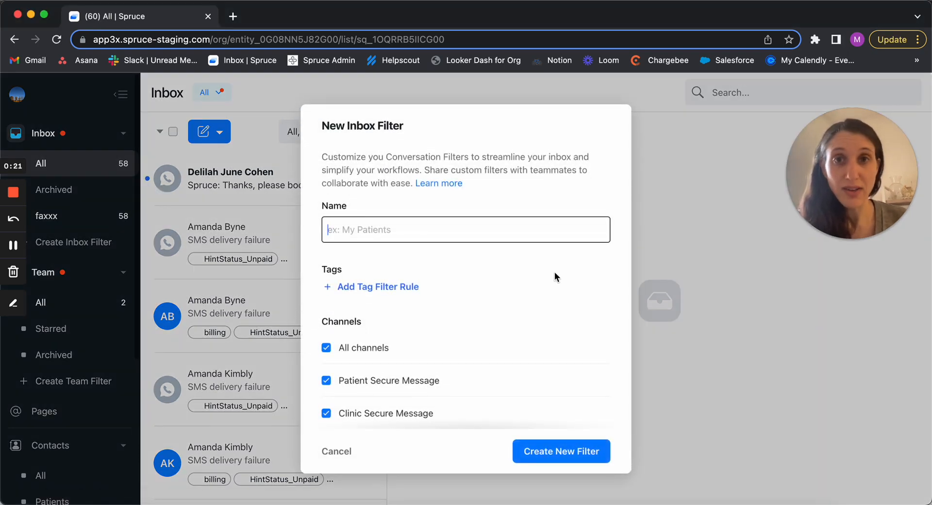
text(Test)
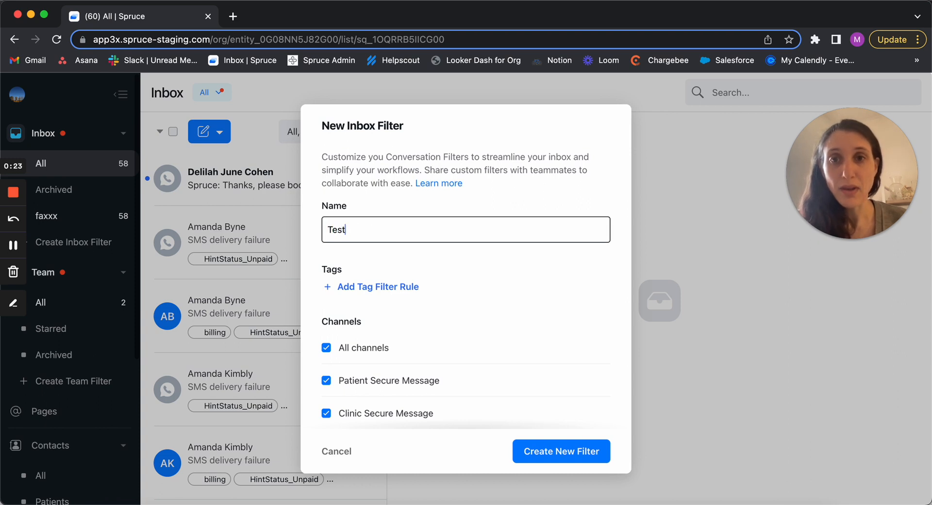
scroll(621, 277, down, 1)
scroll(621, 276, down, 1)
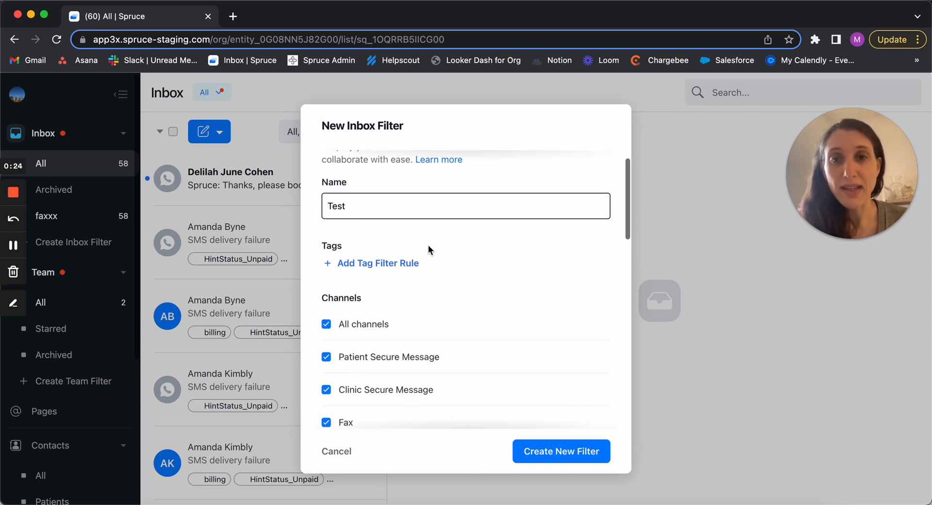
click(403, 264)
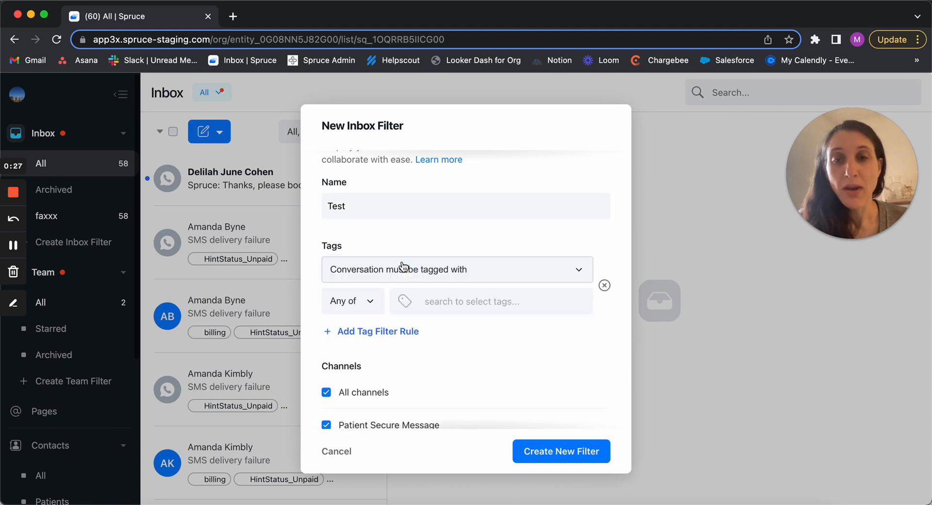
scroll(515, 251, down, 2)
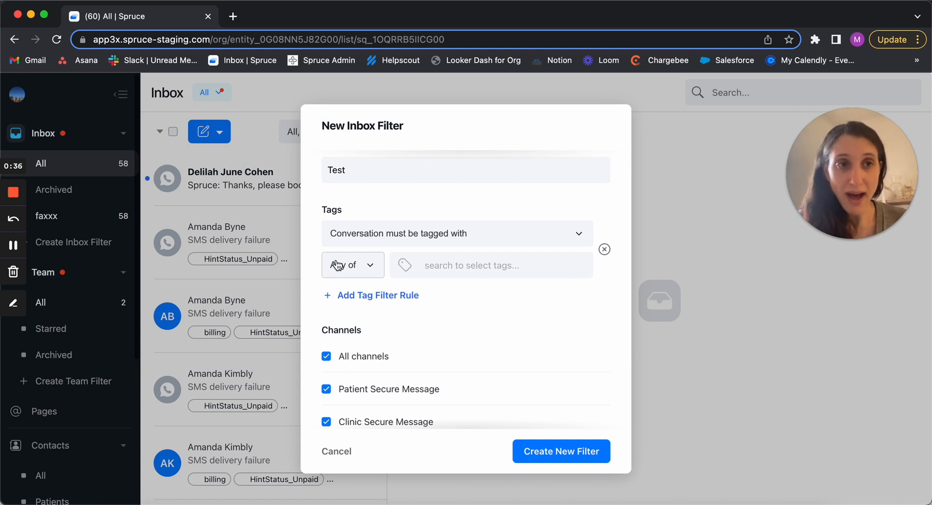
Step: Set the rule to "Conversation must be tagged with" any of HintEmployer_IBM and create the filter
click(422, 242)
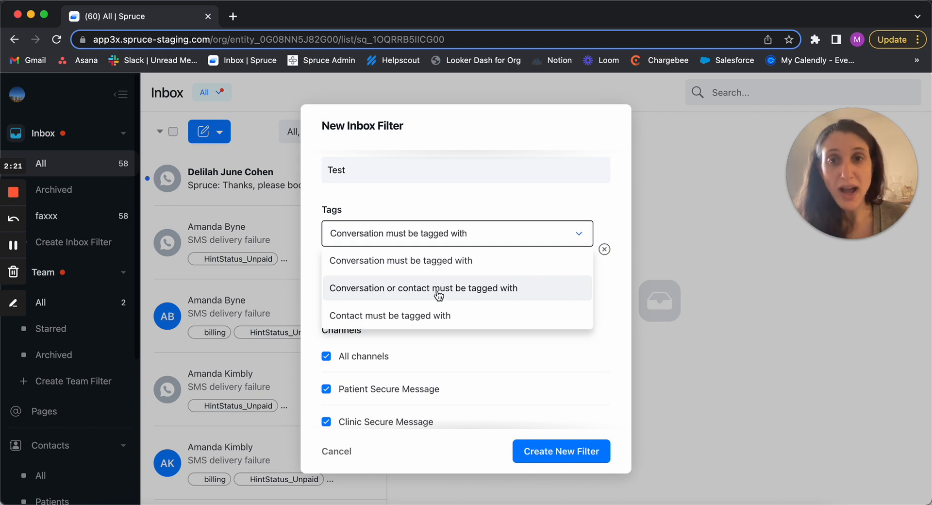
click(427, 262)
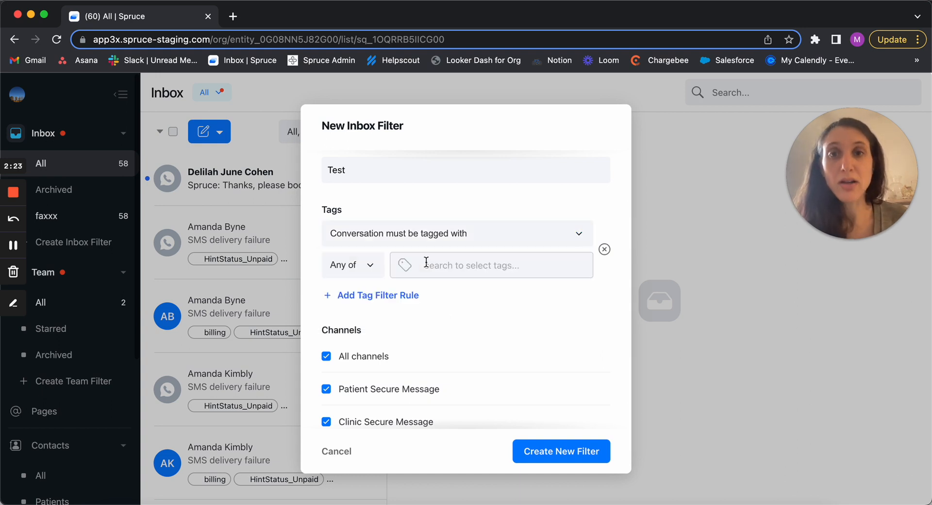
click(455, 266)
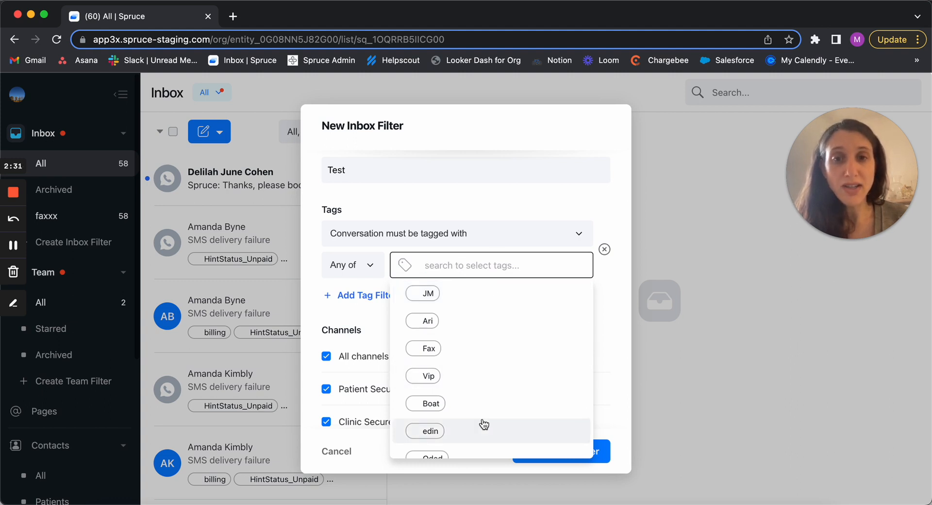
scroll(485, 423, down, 5)
scroll(482, 418, down, 15)
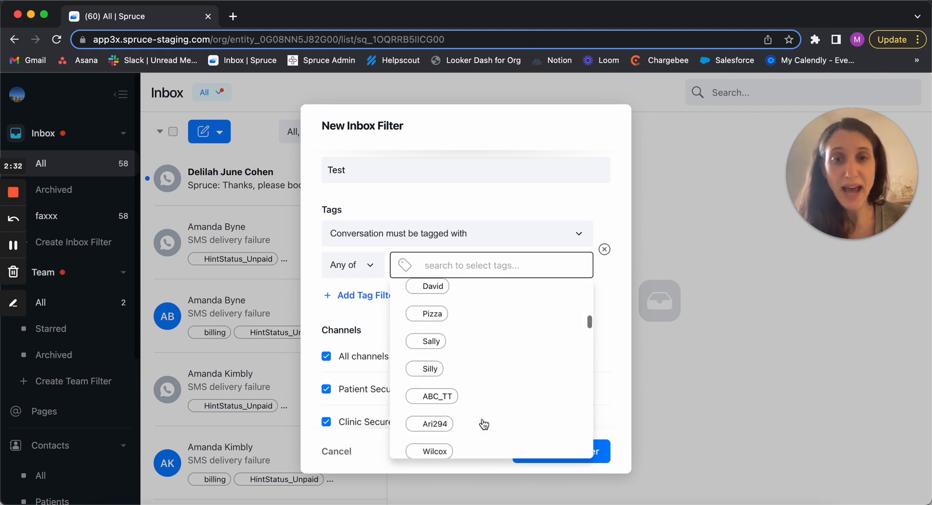
scroll(482, 419, down, 5)
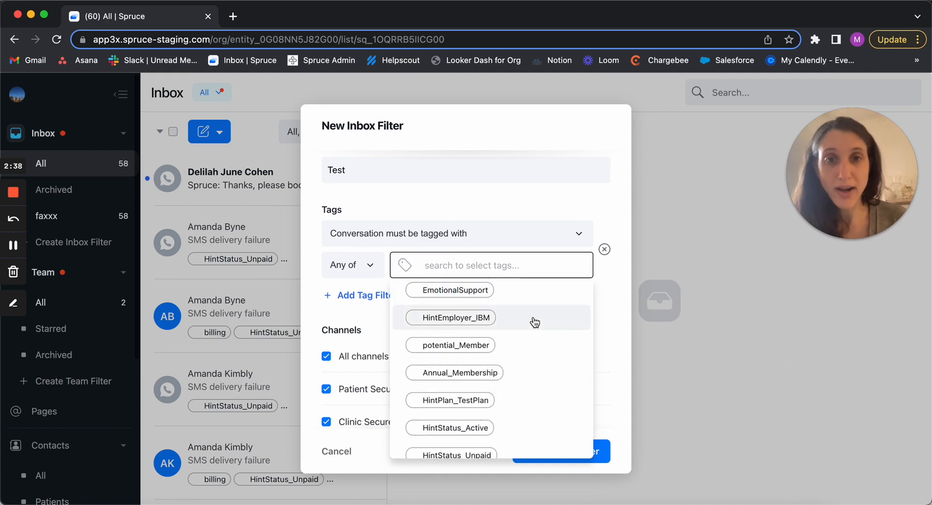
click(535, 322)
click(601, 291)
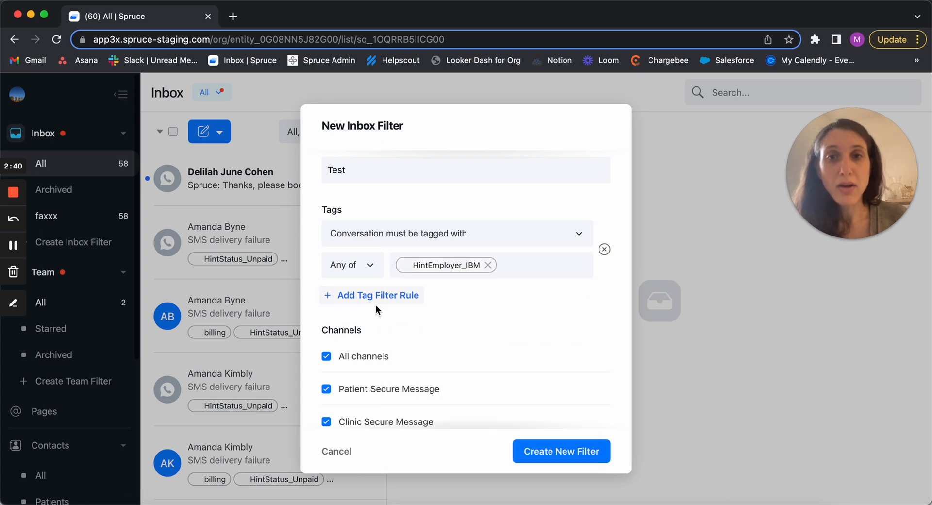
click(584, 453)
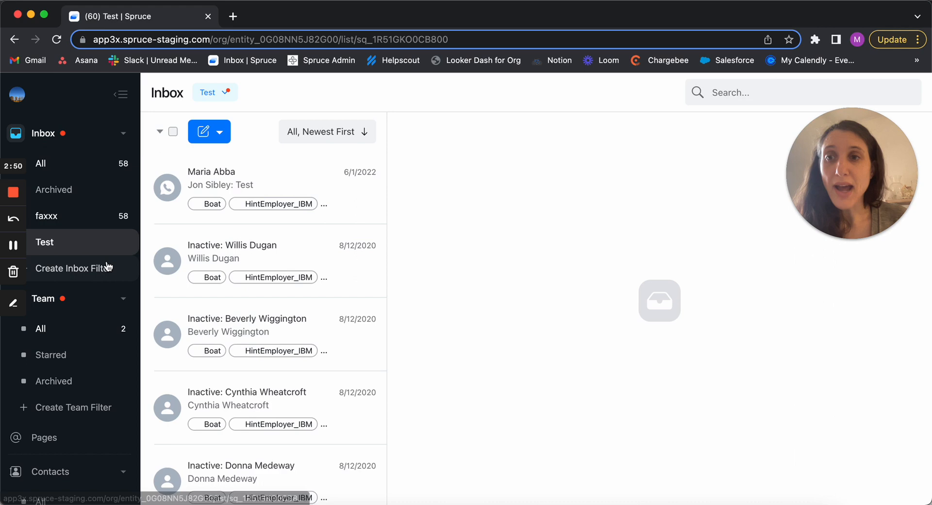
Step: Change the Test filter's tag rule to "Contact must be tagged with", save it and reload the inbox
click(128, 248)
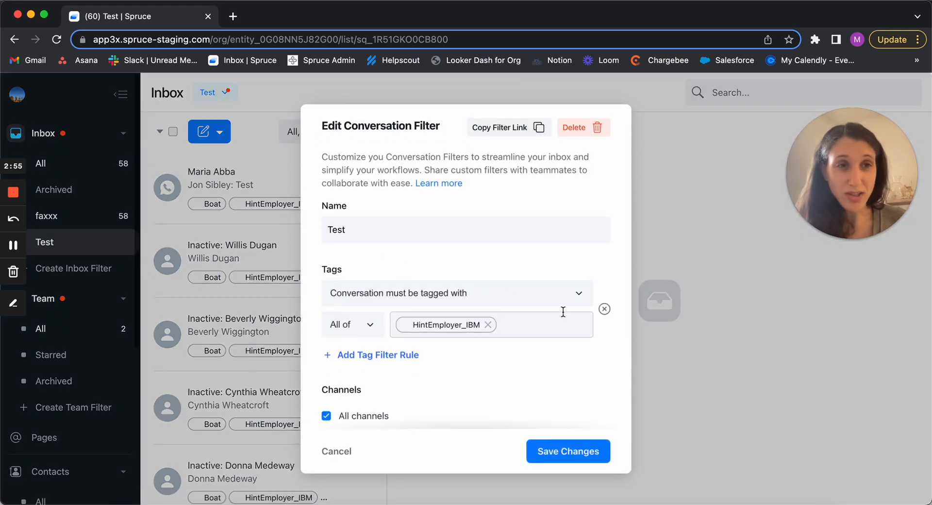
click(581, 294)
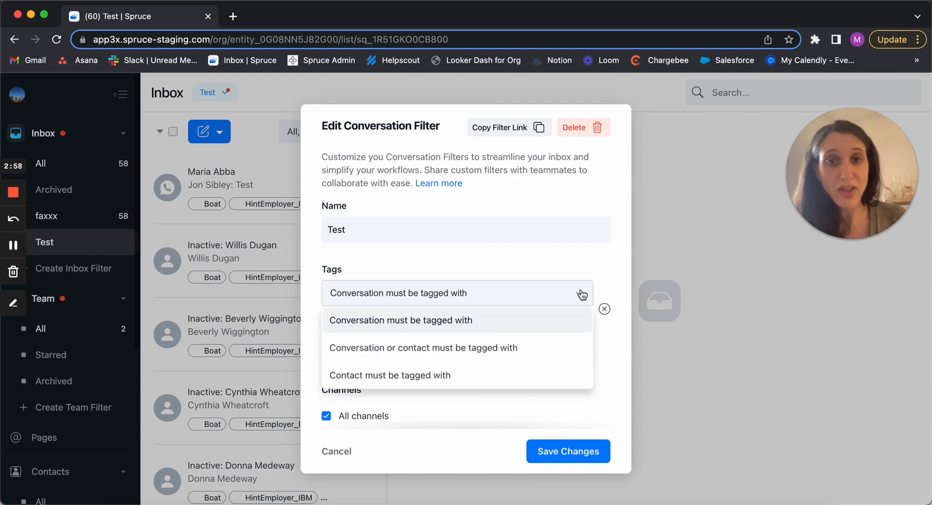
click(425, 376)
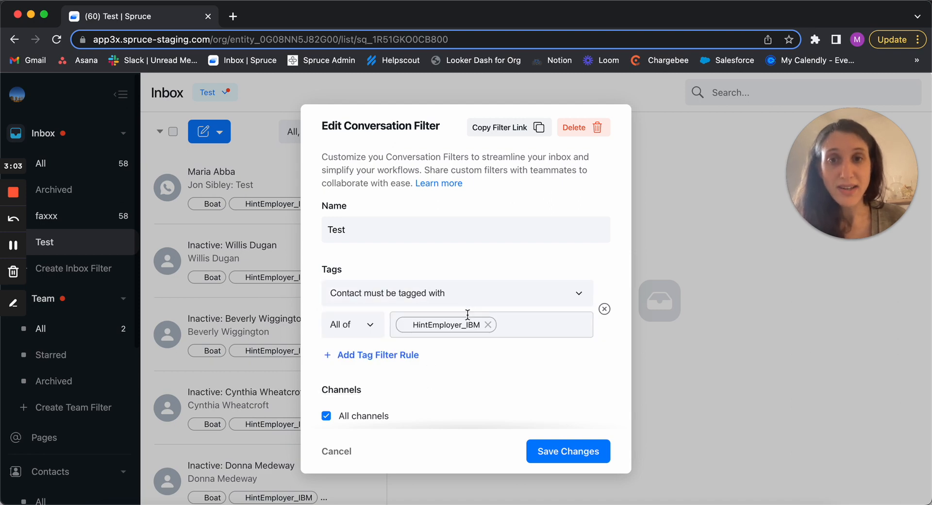
click(577, 460)
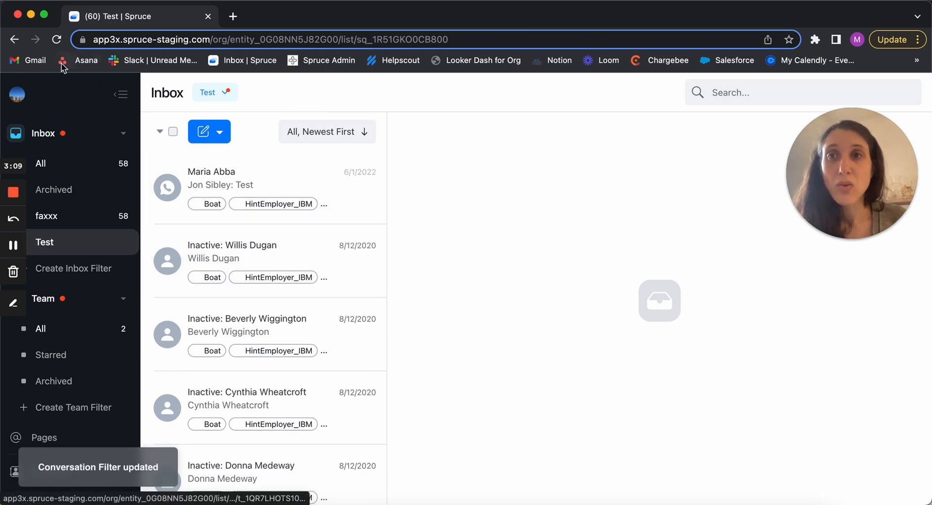
click(54, 46)
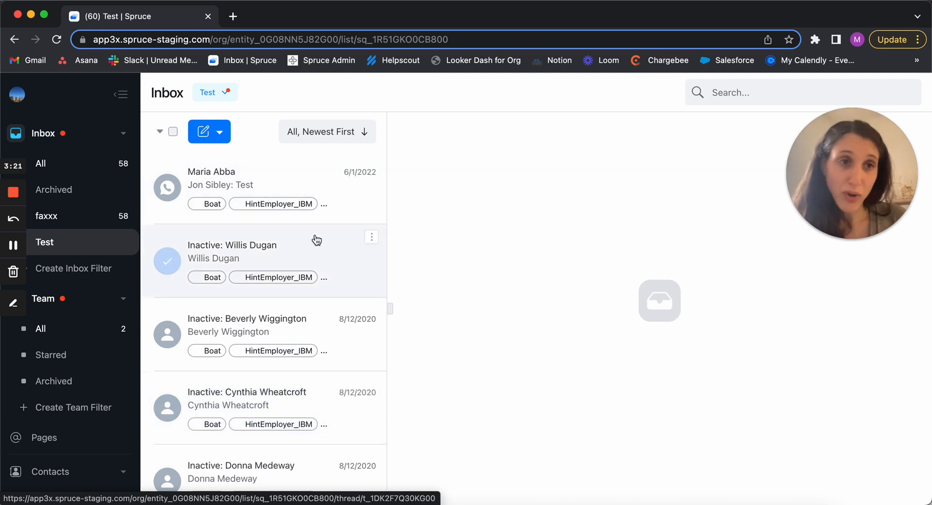
Step: Set the Test filter's tag rule to "Conversation or contact must be tagged with", save it, and review the reloaded conversation list
click(123, 245)
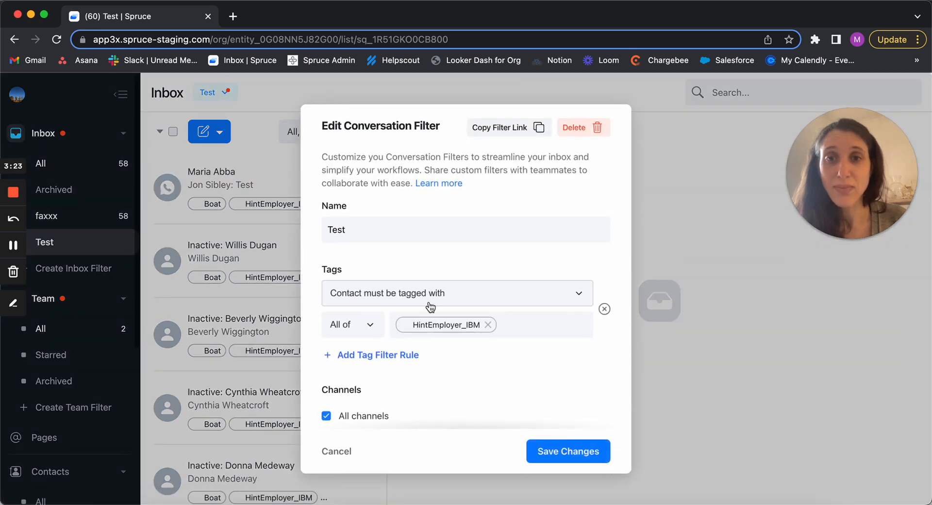
click(560, 297)
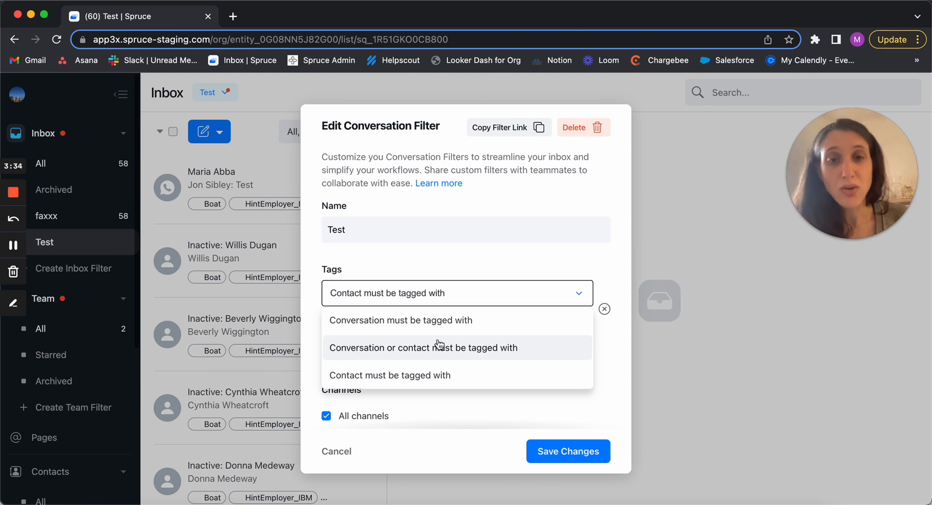
click(503, 349)
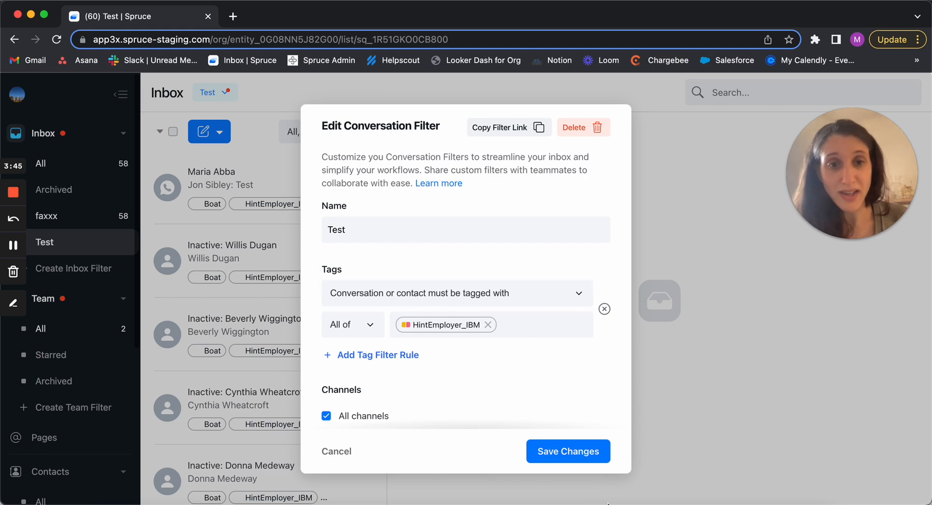
click(566, 451)
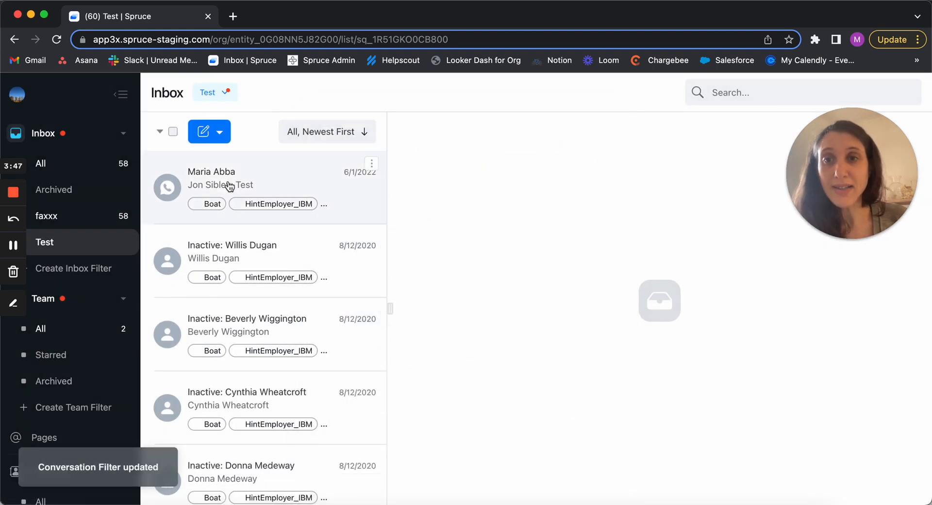
click(56, 40)
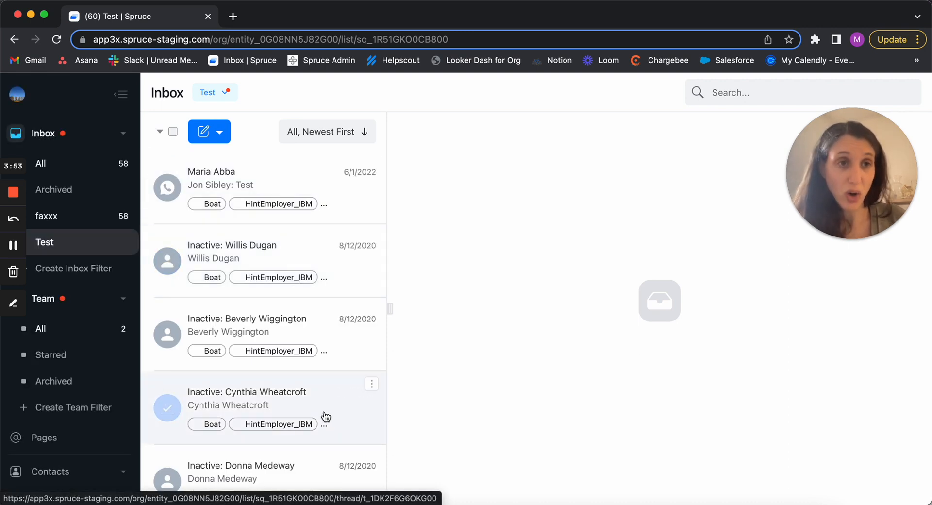
scroll(325, 417, down, 3)
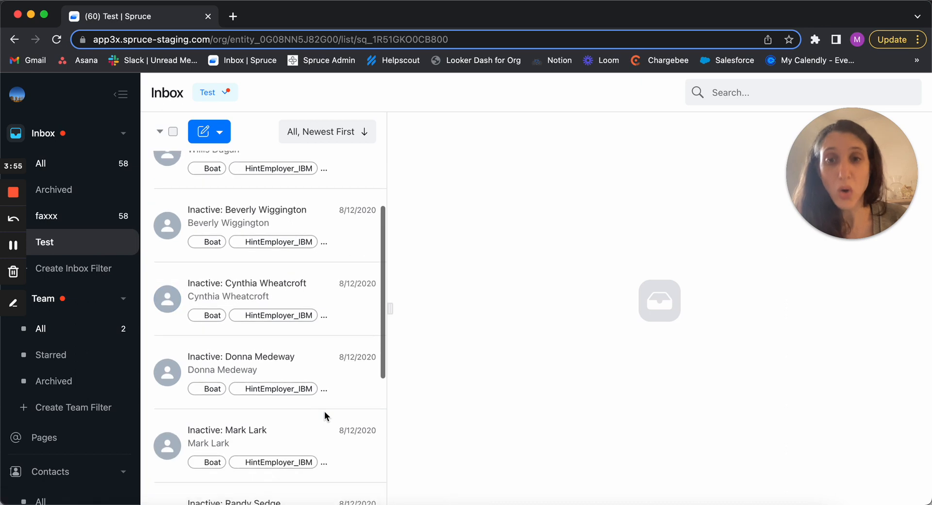
scroll(326, 416, up, 3)
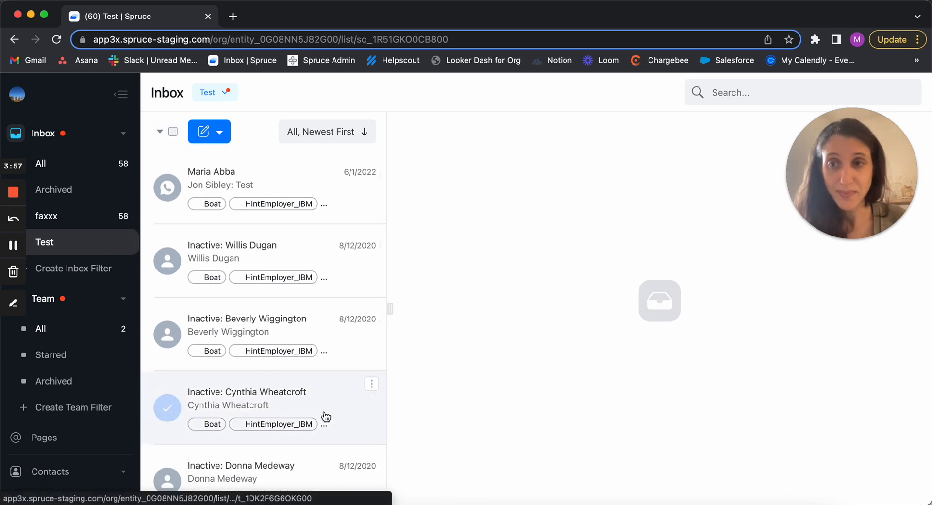
Step: Add a second rule to the Test filter requiring conversations tagged with any of Ari, save it and reload the inbox
click(126, 242)
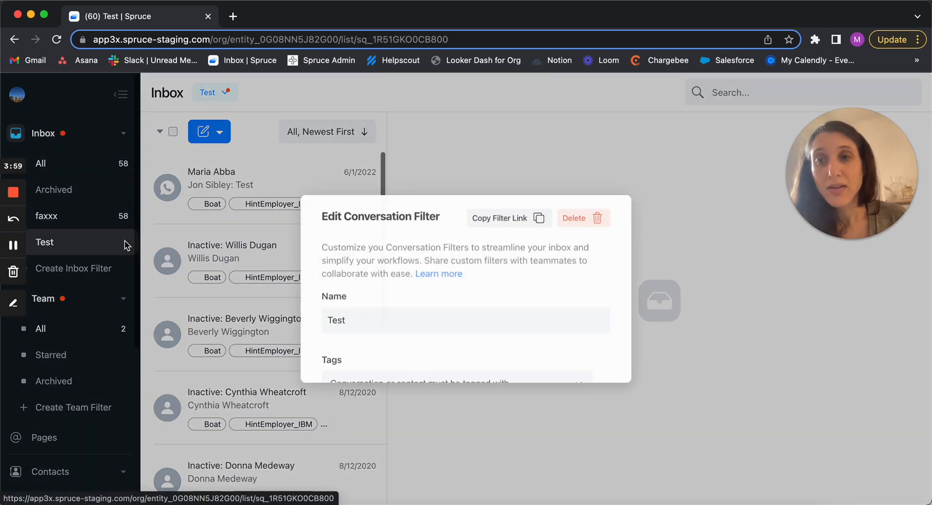
scroll(536, 359, down, 3)
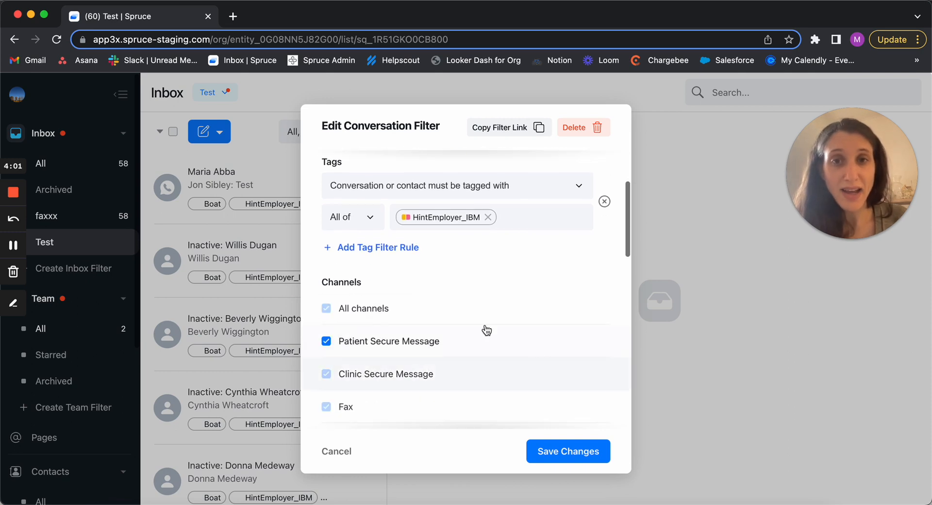
click(383, 250)
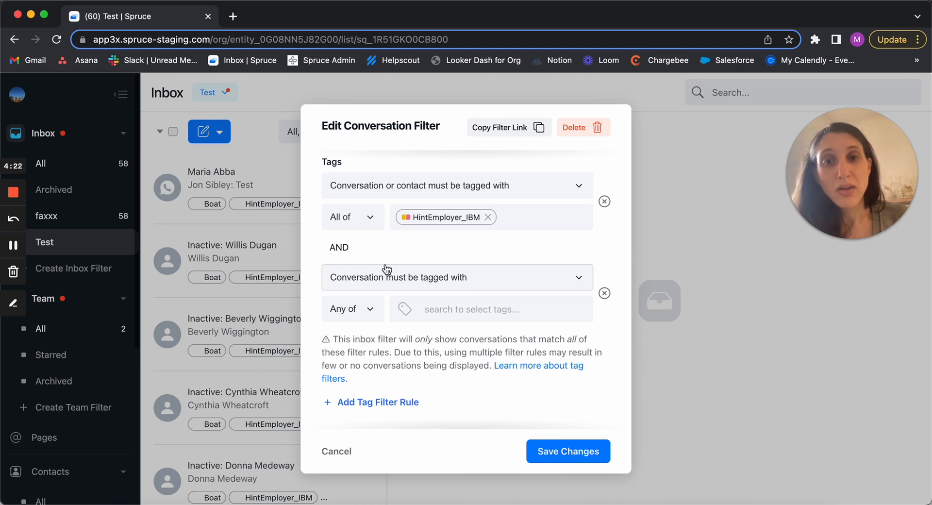
click(475, 315)
click(468, 365)
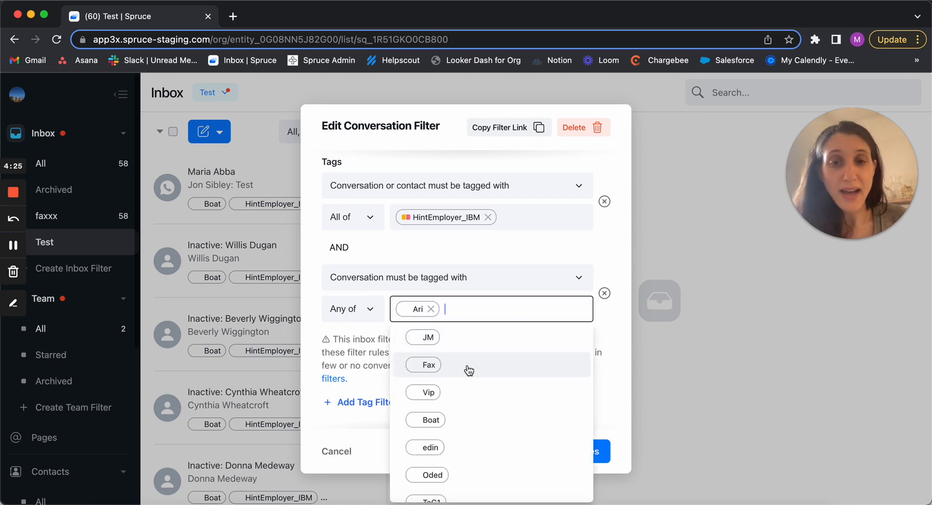
click(604, 339)
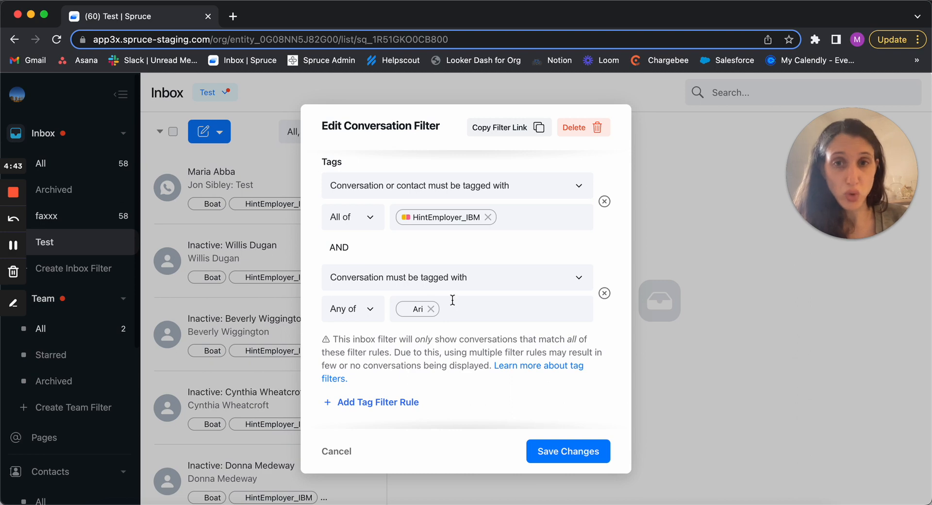
click(562, 450)
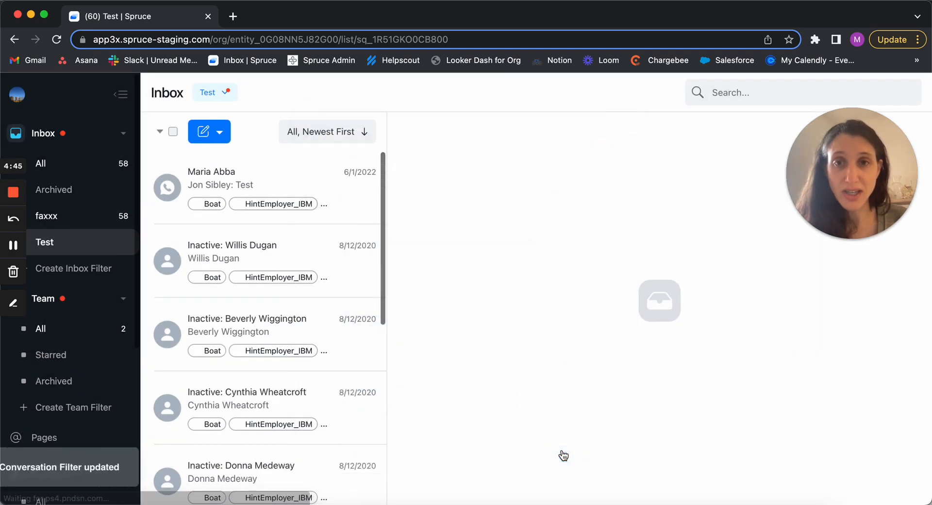
click(53, 42)
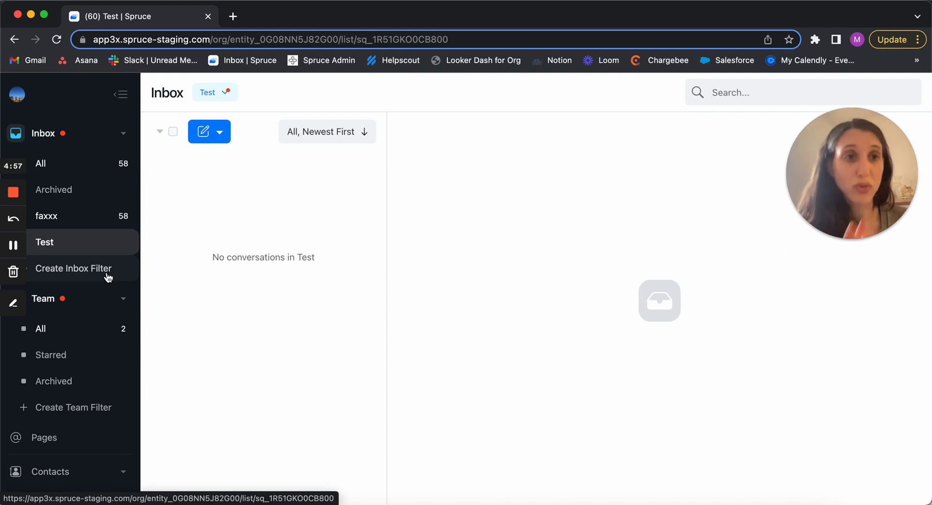
Step: Reopen the Test filter for editing, review its two tag rules and request deletion of the filter
click(73, 269)
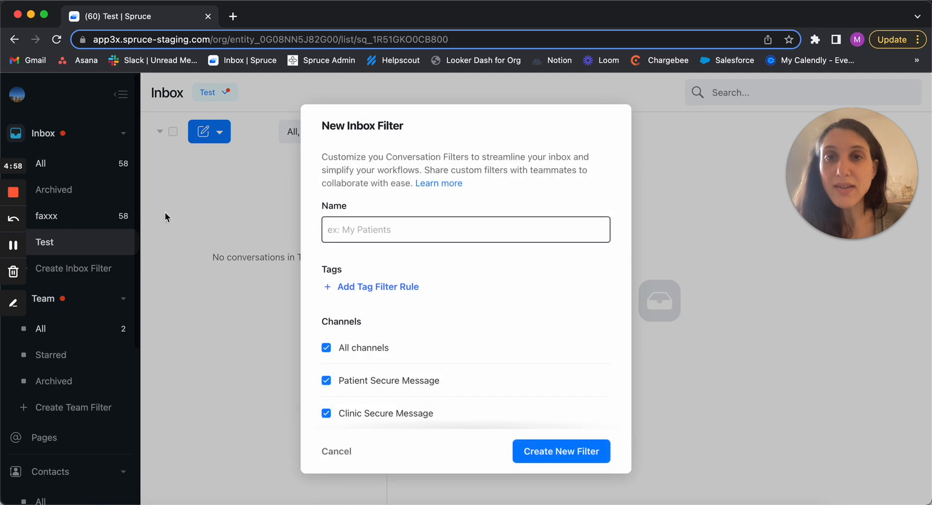
click(249, 233)
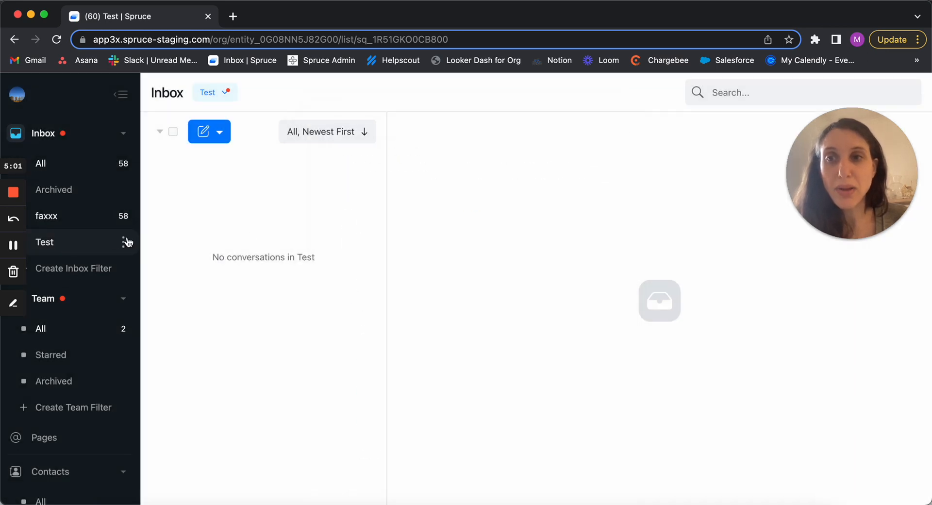
click(125, 241)
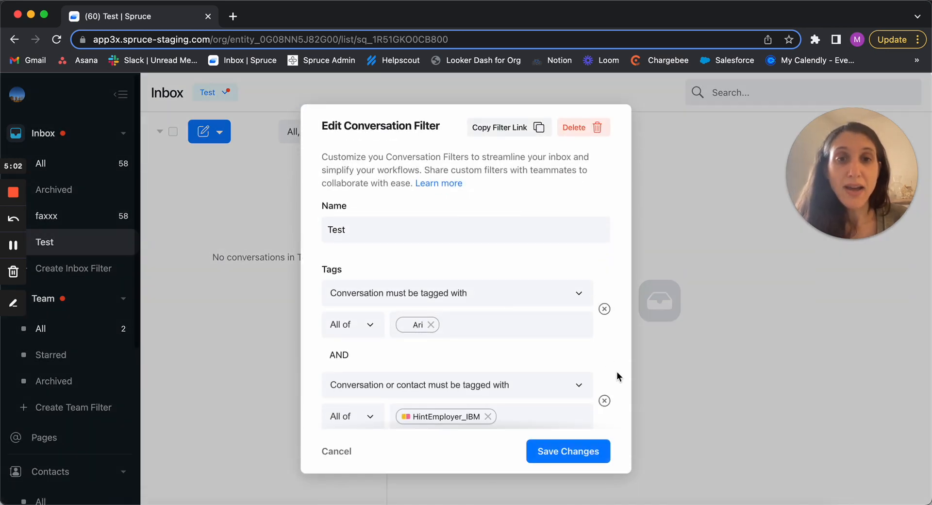
scroll(616, 371, down, 2)
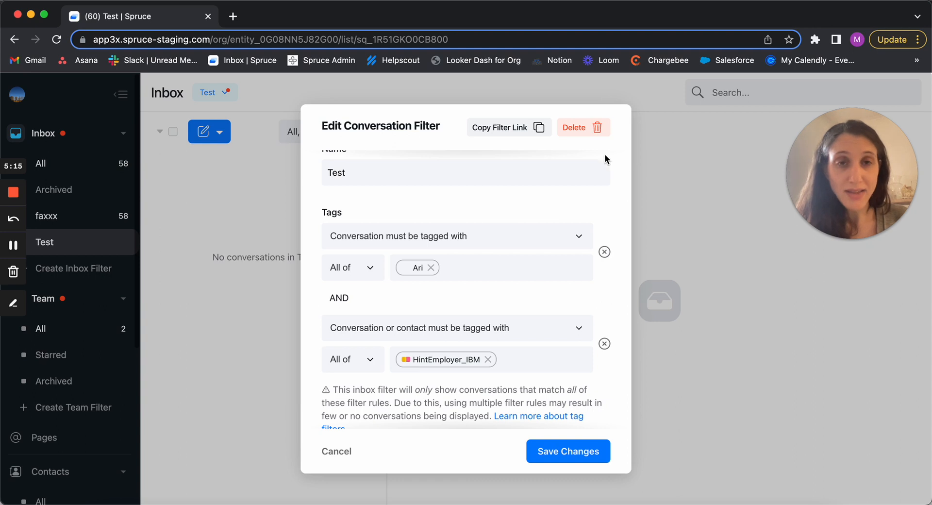
click(587, 133)
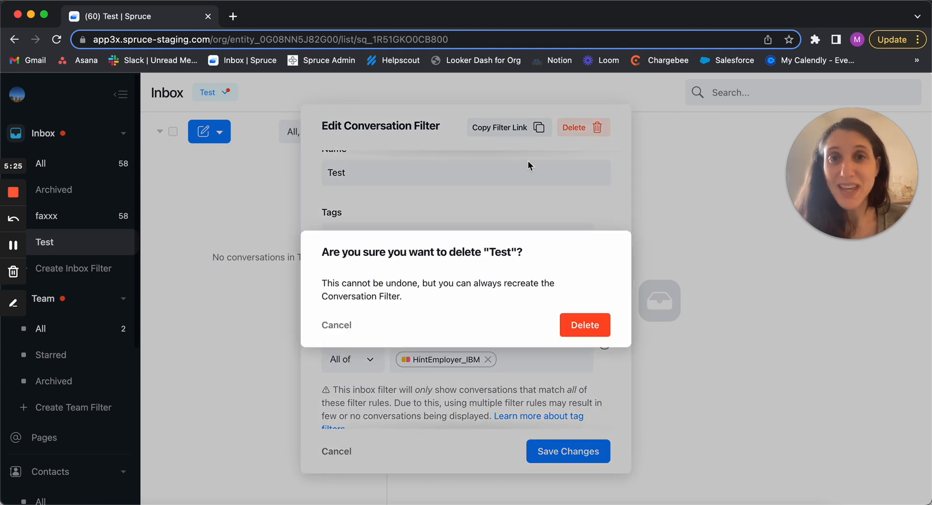